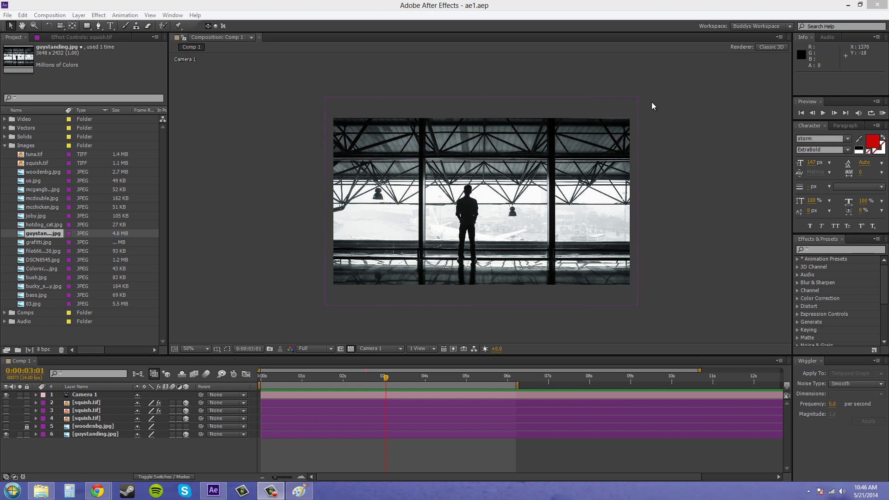
Start a new light layer of type Parallel named Parallel.
click(78, 15)
mouse_move(93, 26)
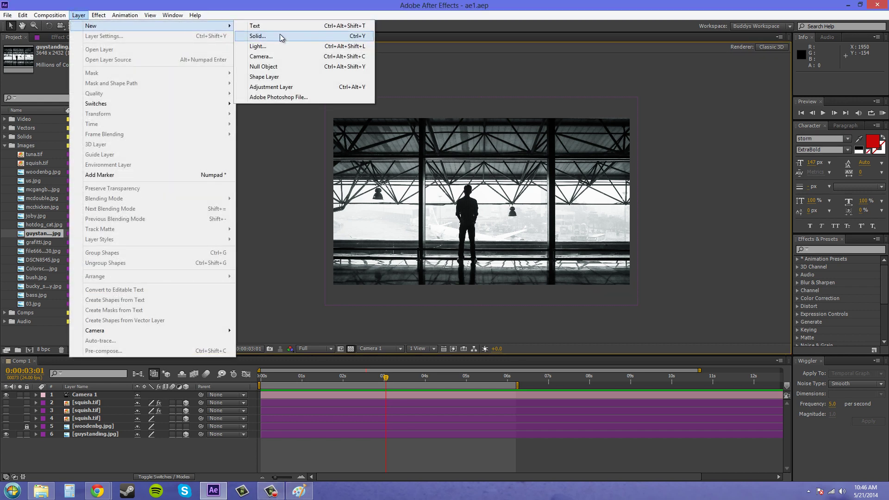
click(270, 46)
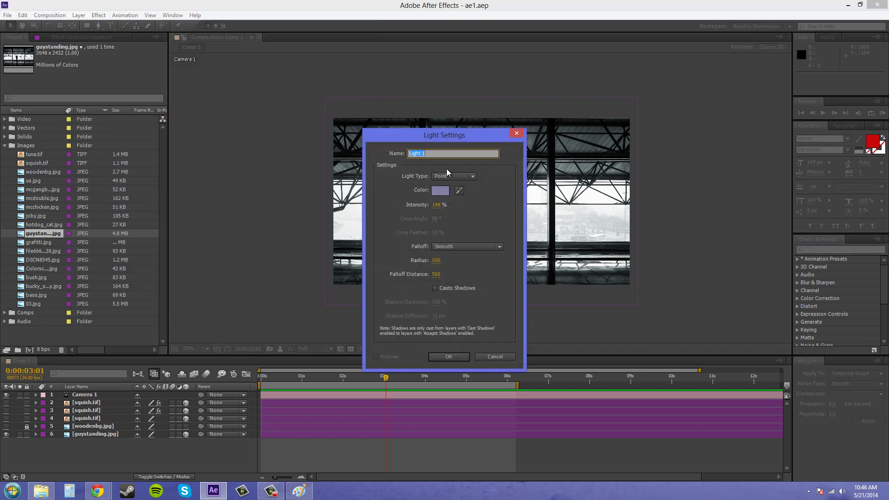
click(453, 177)
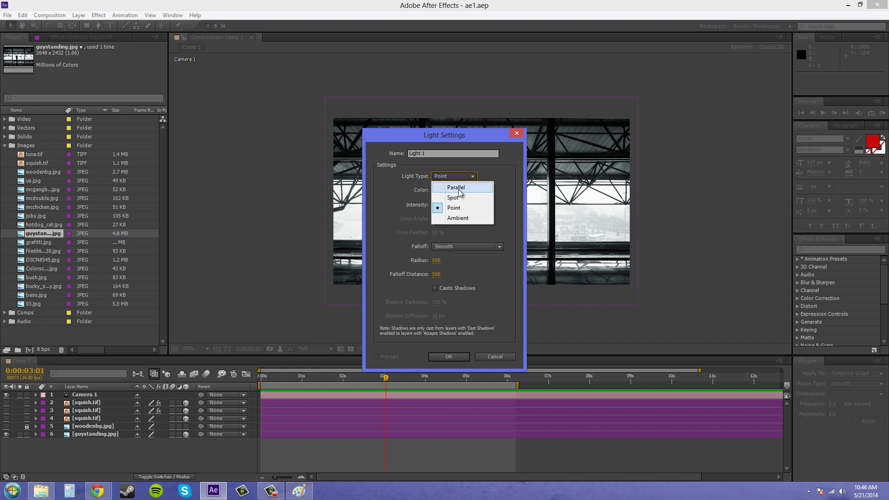
click(456, 187)
drag(447, 153, 360, 151)
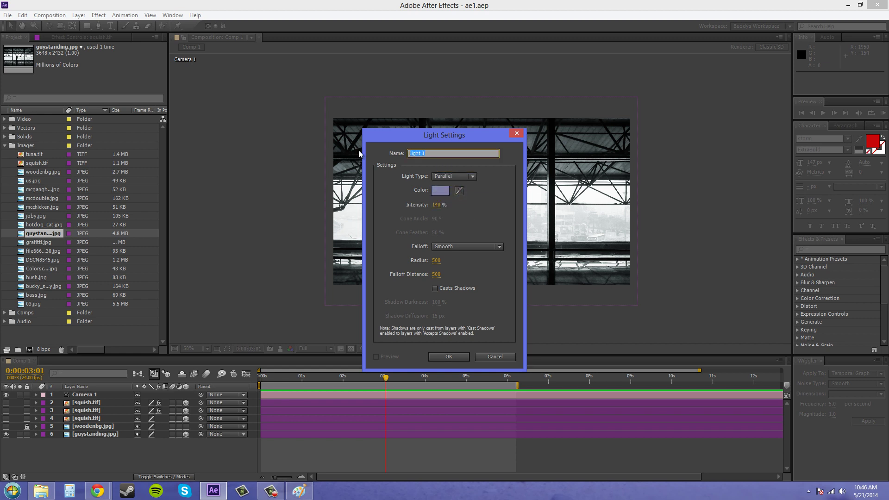
text(Parallel)
Give the light a pale colour and 100% intensity, and create it.
click(444, 191)
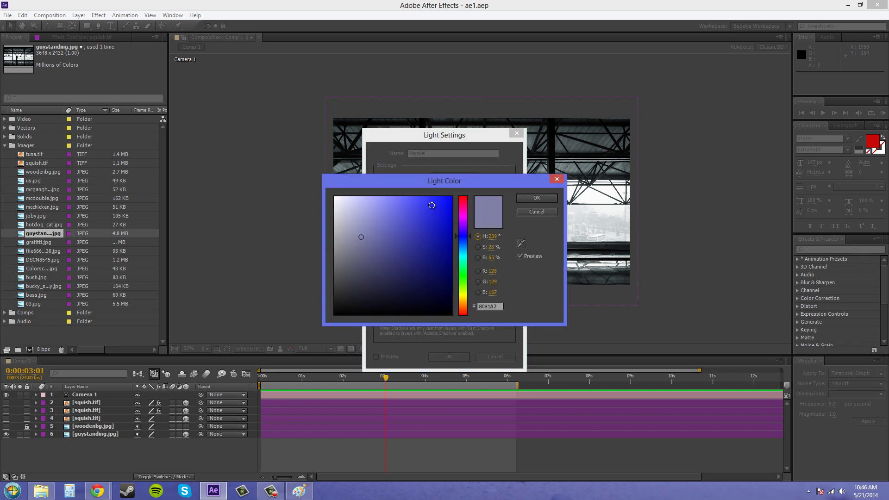
click(531, 199)
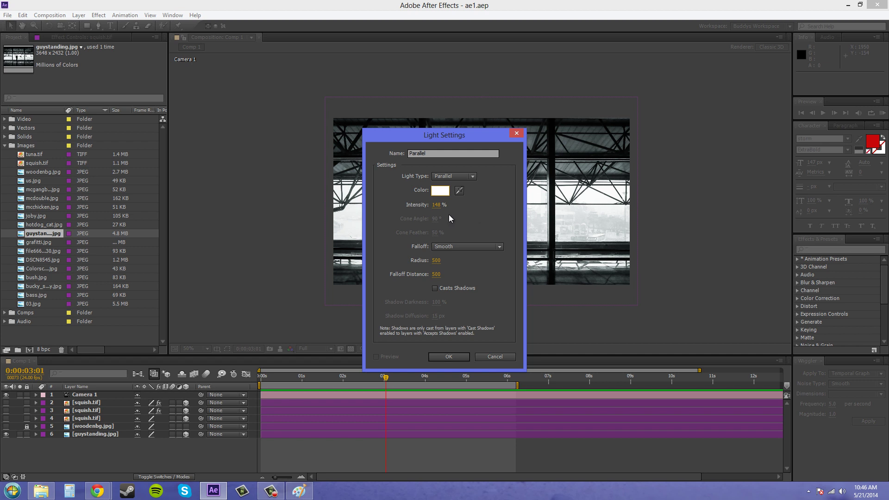
click(436, 205)
text(100)
key(Return)
click(448, 356)
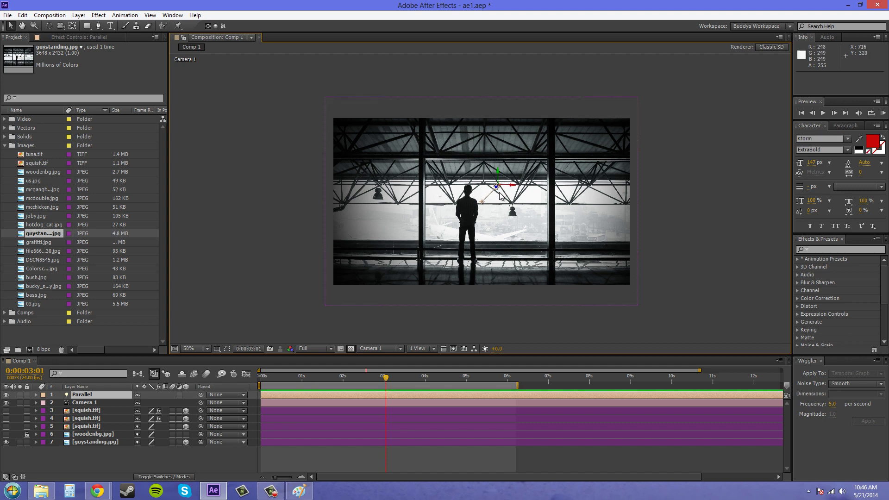
key(period)
click(553, 197)
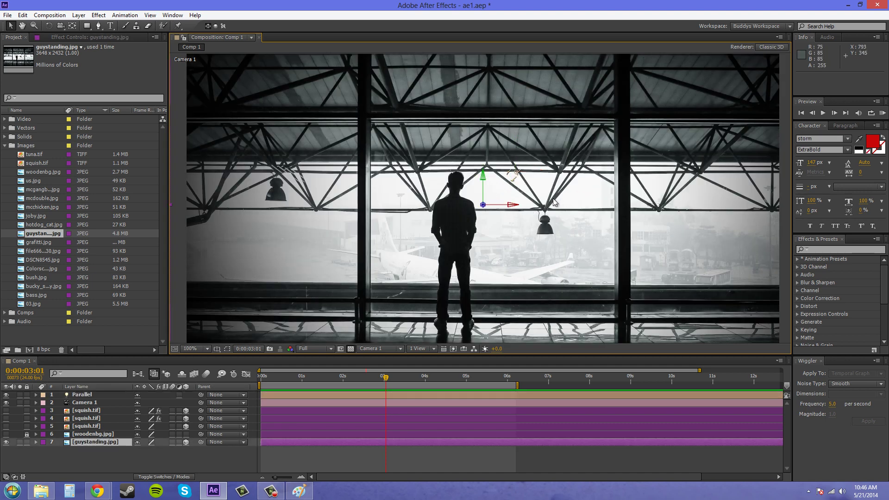
scroll(515, 179, up, 5)
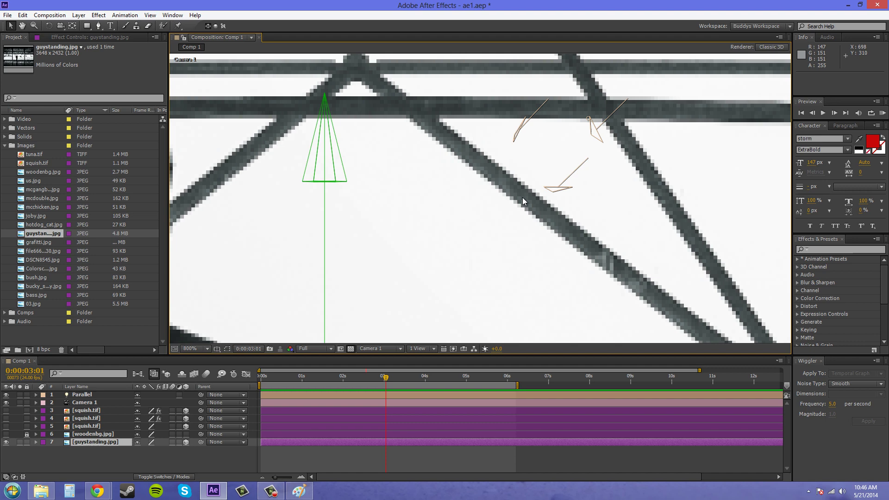
click(596, 126)
key(comma)
key(comma)
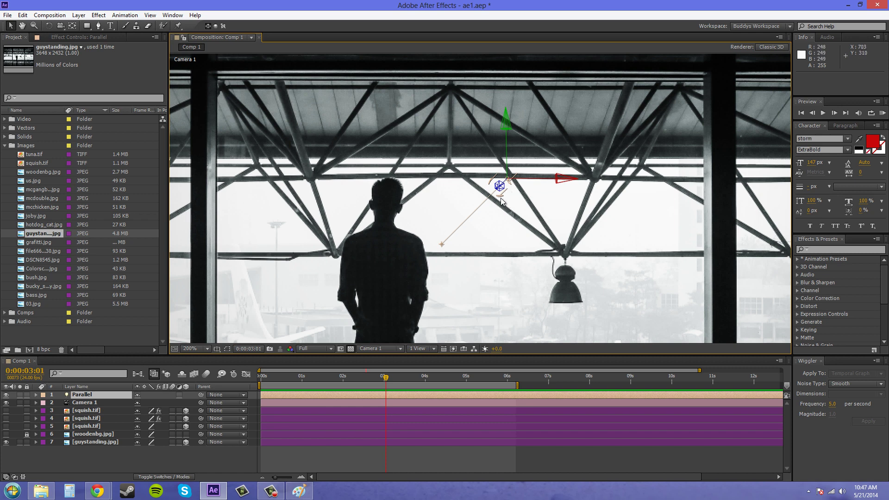
scroll(501, 198, up, 2)
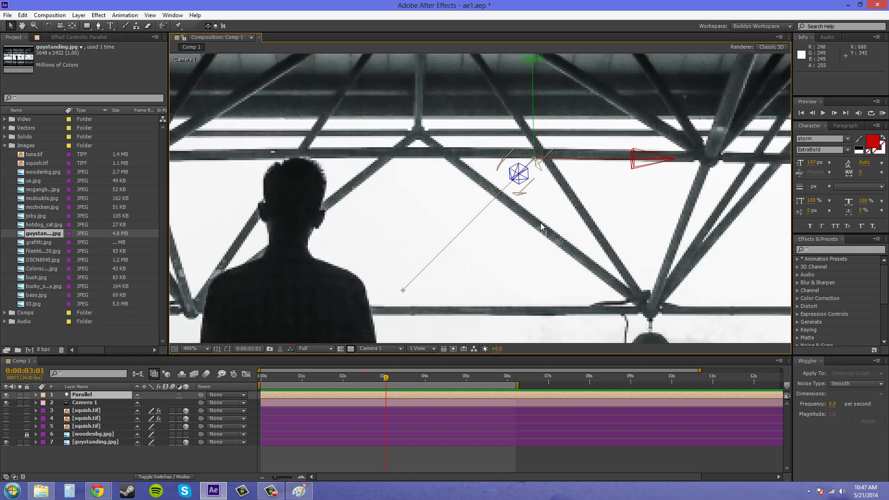
scroll(541, 226, down, 3)
scroll(493, 210, down, 3)
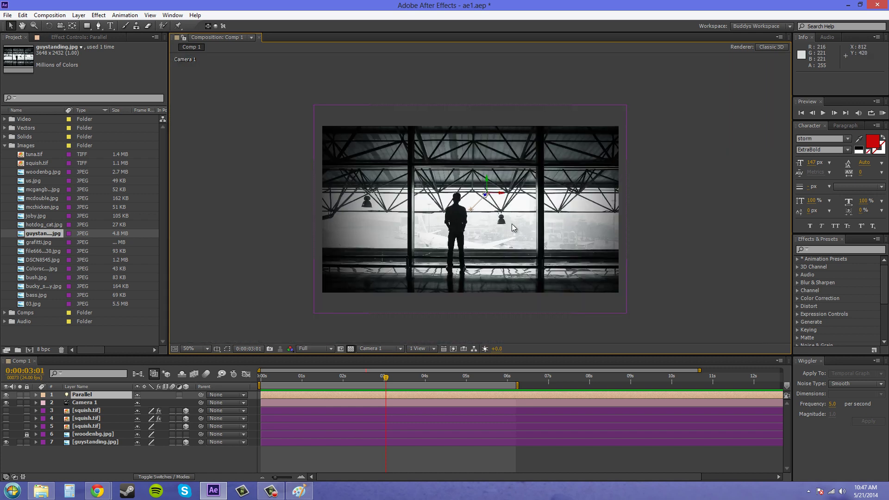
scroll(512, 224, up, 2)
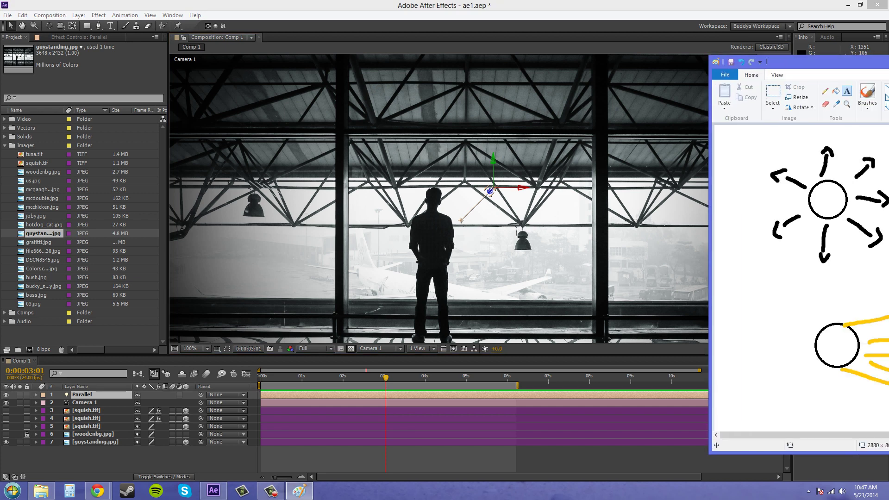
Bring the Paint sketch over the composition and add '/ point' after 'ambient'.
mouse_move(888, 48)
mouse_down()
mouse_move(492, 48)
mouse_move(465, 64)
mouse_up()
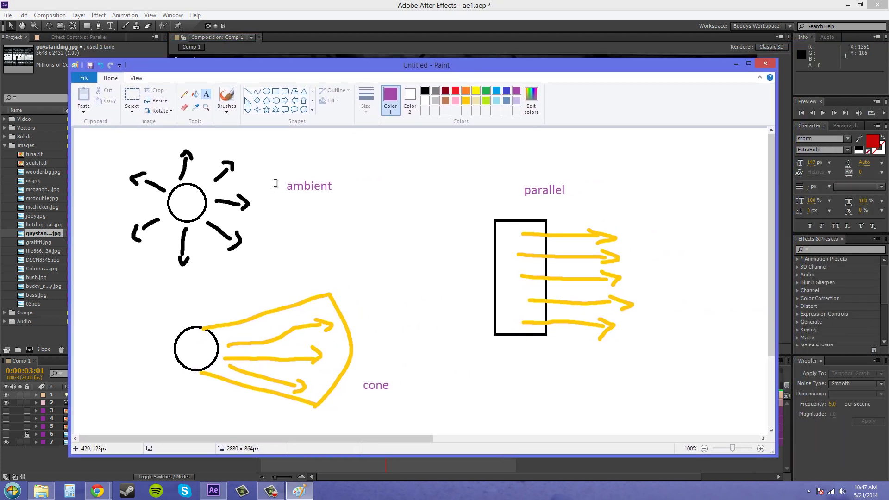
click(339, 188)
text(/ )
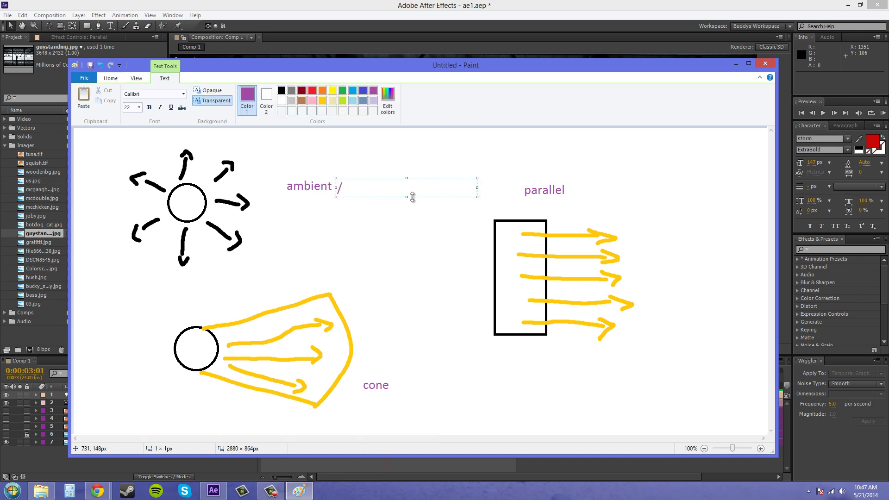
text(point)
click(377, 175)
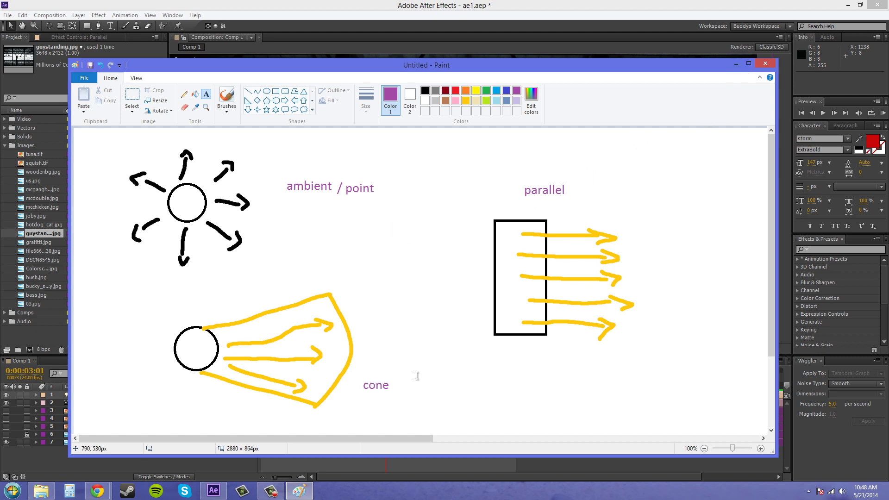
Add '/ spotlight' after 'cone', then minimize Paint.
click(396, 385)
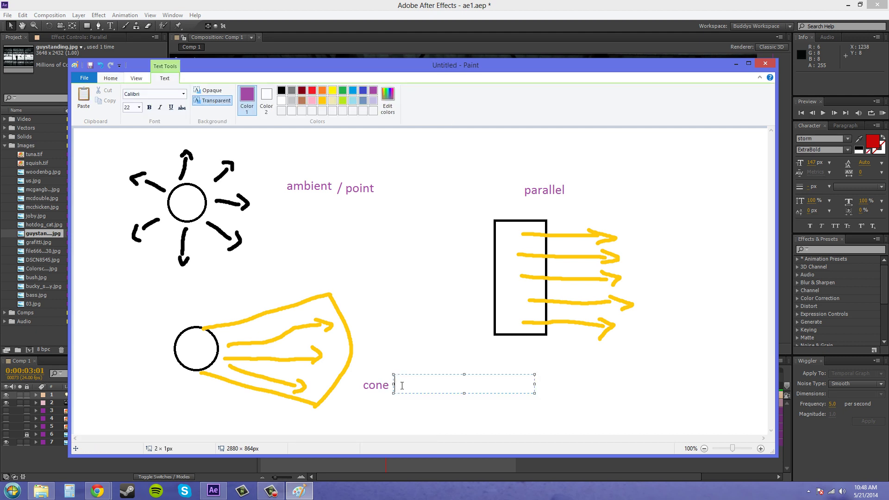
text(/ spotlight)
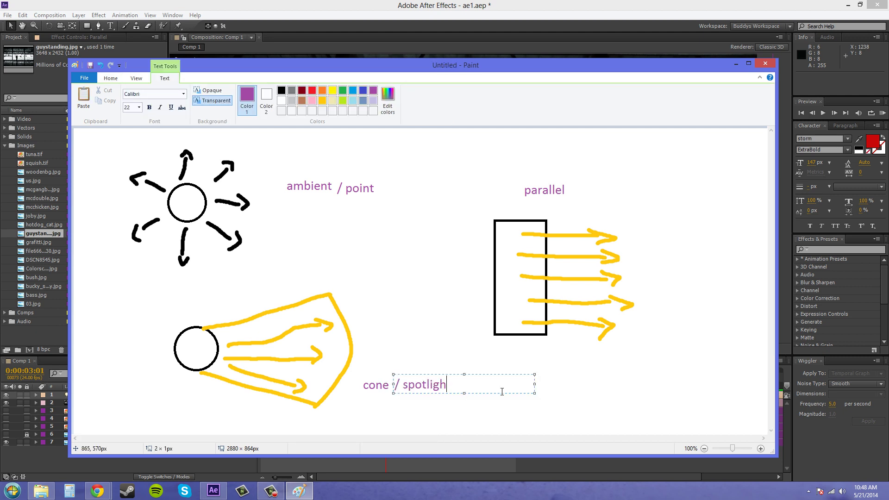
click(553, 394)
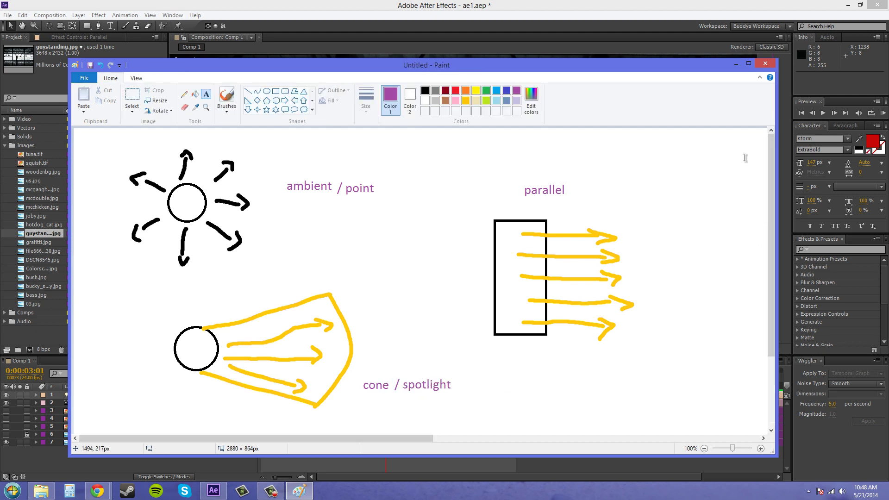
click(736, 63)
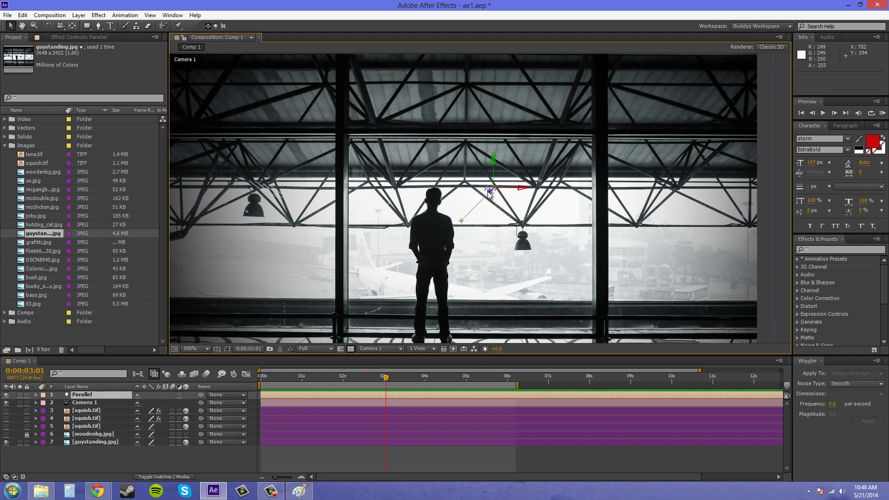
In the Parallel light's settings, set intensity to 73% and colour to pale yellow-green F0FFBC.
double_click(91, 399)
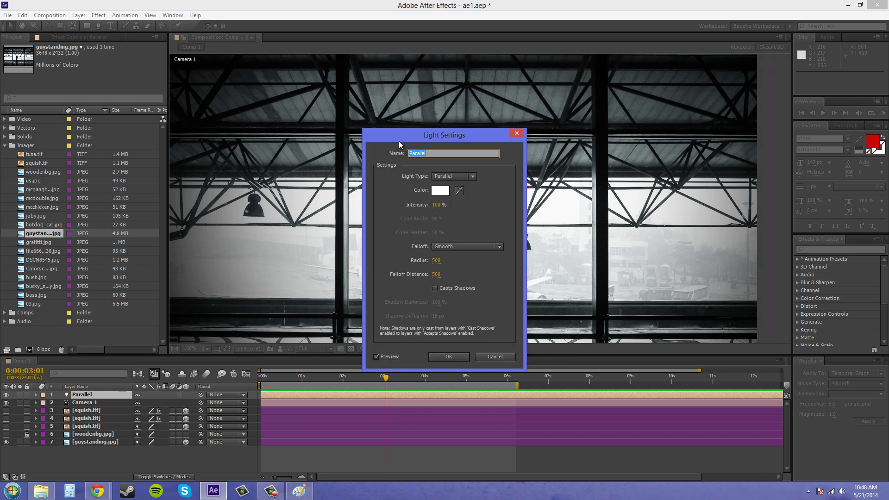
drag(399, 137, 159, 101)
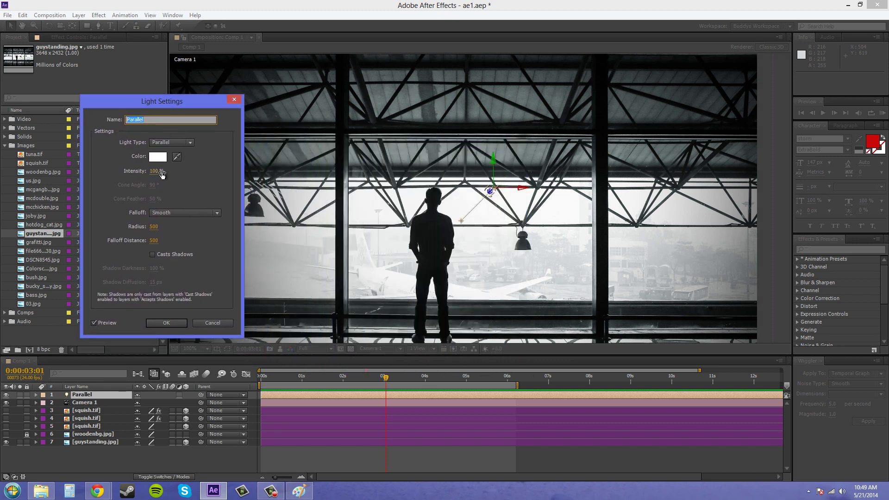
mouse_move(158, 172)
mouse_down()
mouse_move(123, 178)
mouse_move(156, 180)
mouse_up()
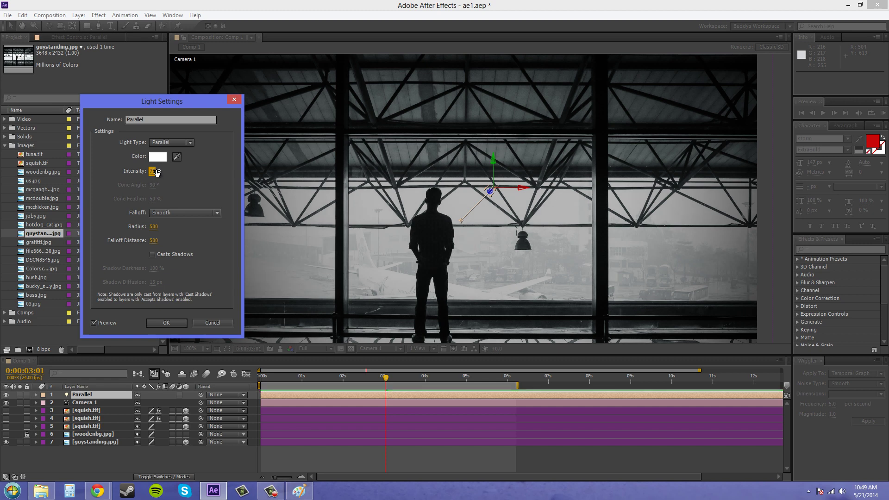
click(153, 172)
click(164, 158)
click(396, 200)
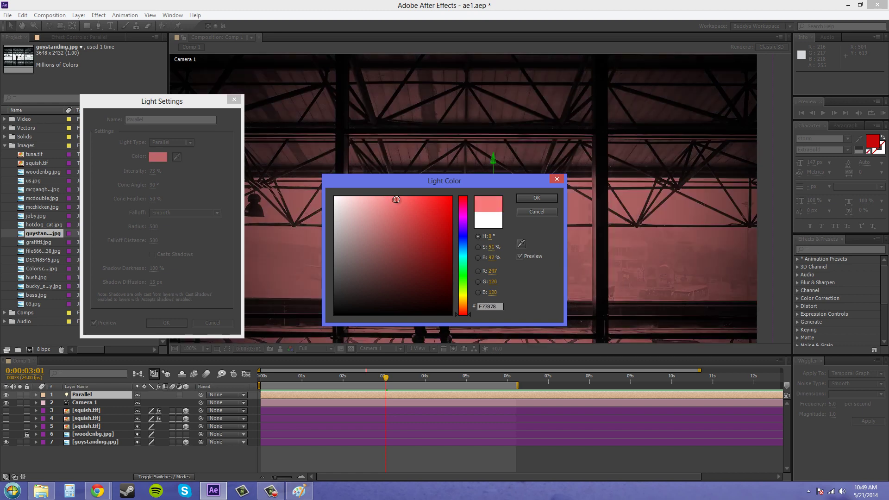
drag(396, 199, 365, 196)
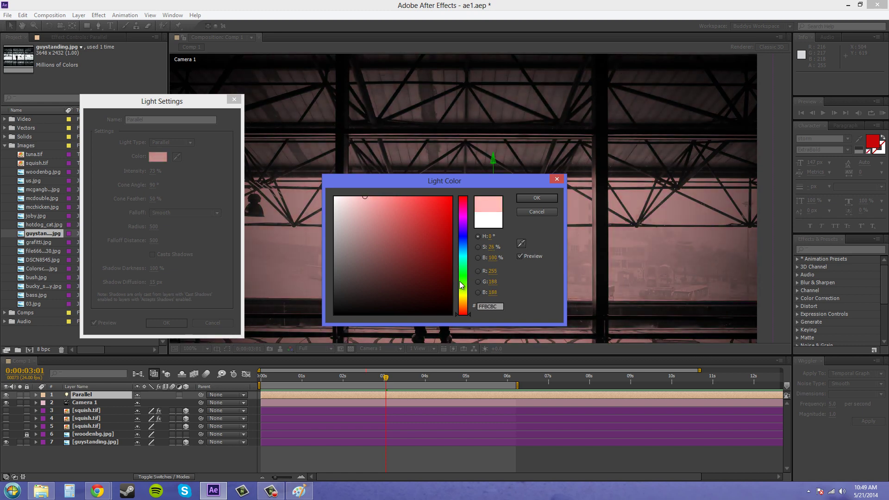
mouse_move(461, 285)
mouse_down()
mouse_move(465, 303)
mouse_move(467, 290)
mouse_up()
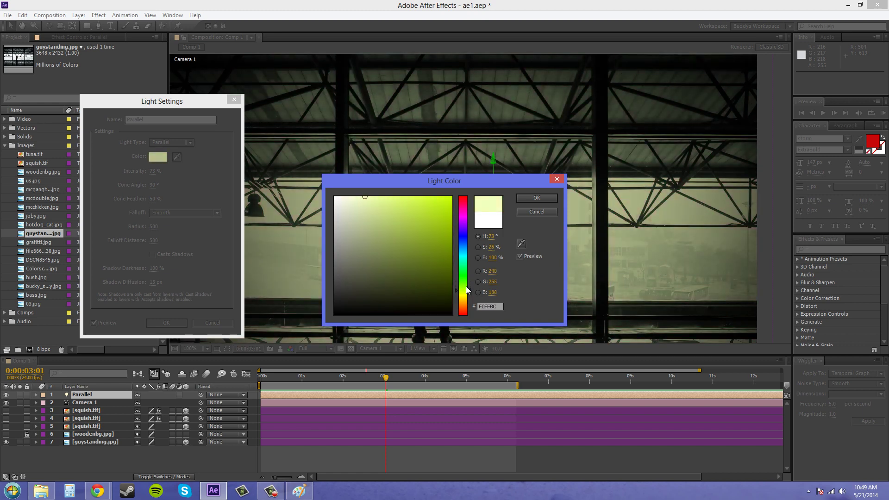
click(529, 199)
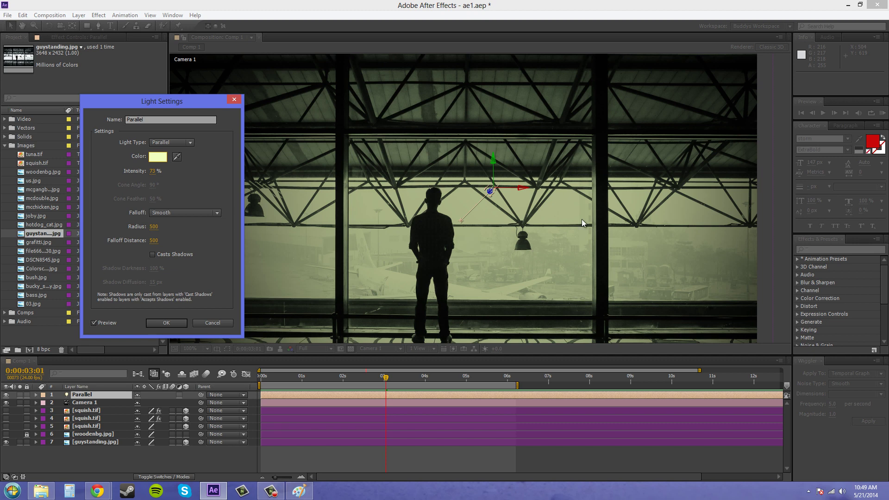
Keep Smooth falloff and set both radius and falloff distance to 500.
click(179, 212)
click(163, 231)
drag(155, 229, 28, 234)
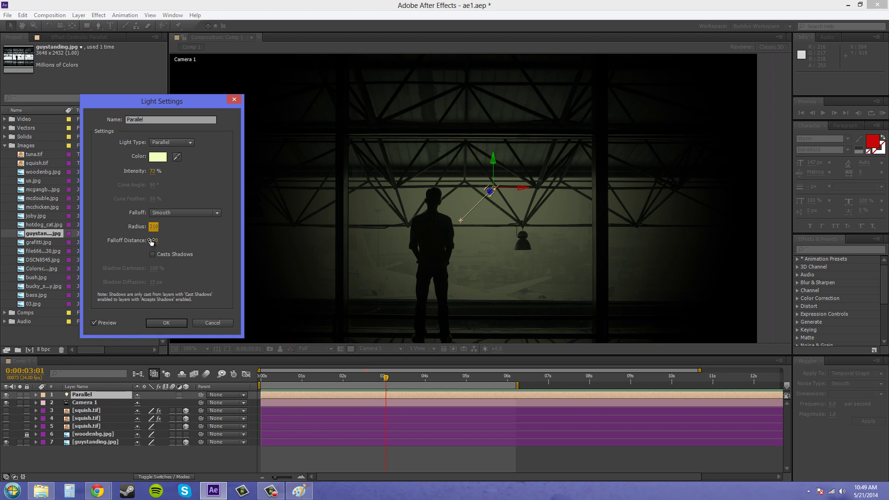
mouse_move(151, 240)
mouse_down()
mouse_move(225, 241)
mouse_move(159, 231)
mouse_up()
drag(183, 104, 98, 178)
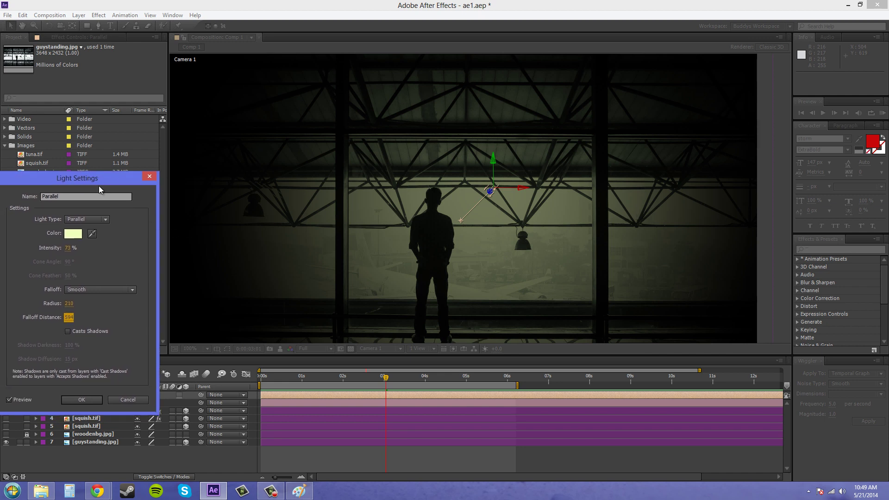
drag(98, 185, 143, 146)
click(115, 278)
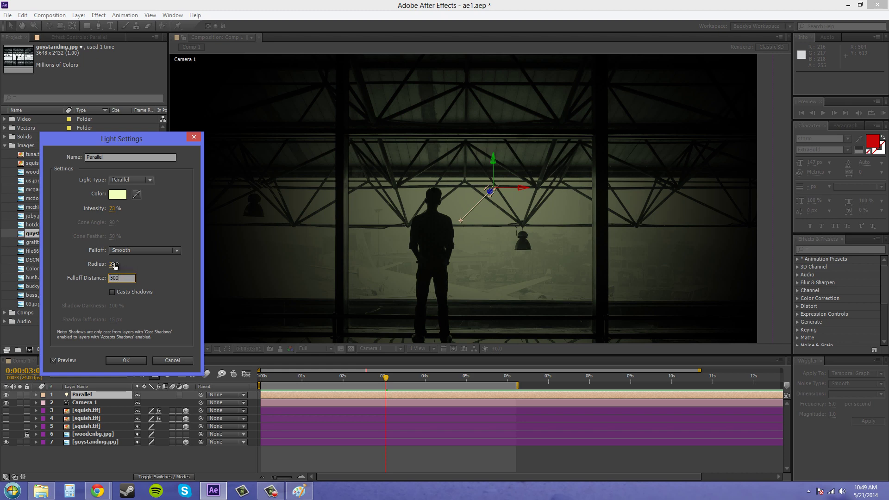
click(115, 264)
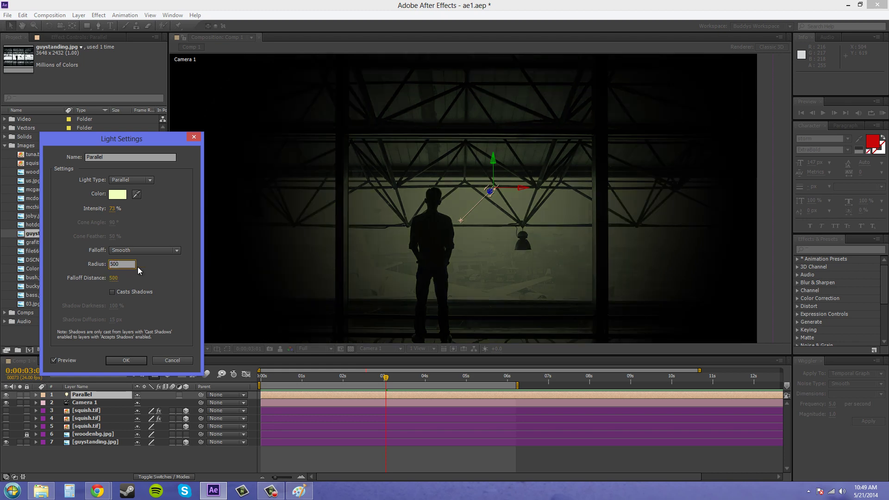
text(500)
key(Return)
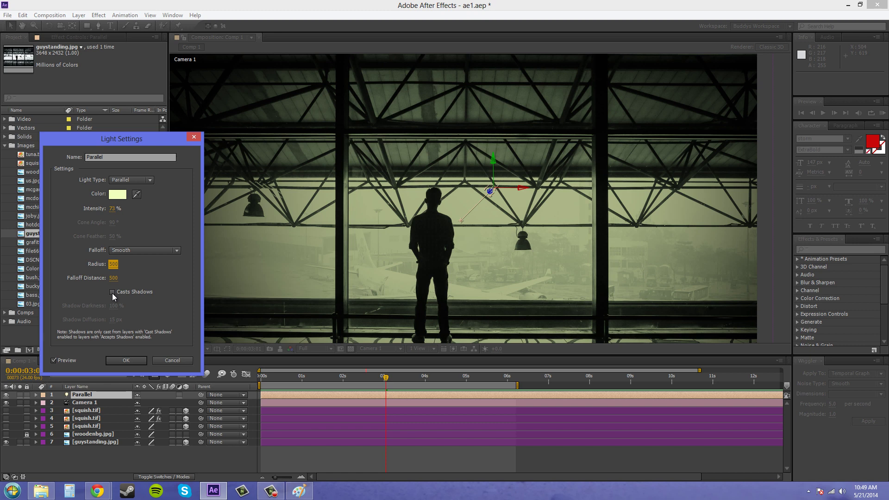
Turn on Casts Shadows and apply the light settings.
drag(117, 125, 105, 93)
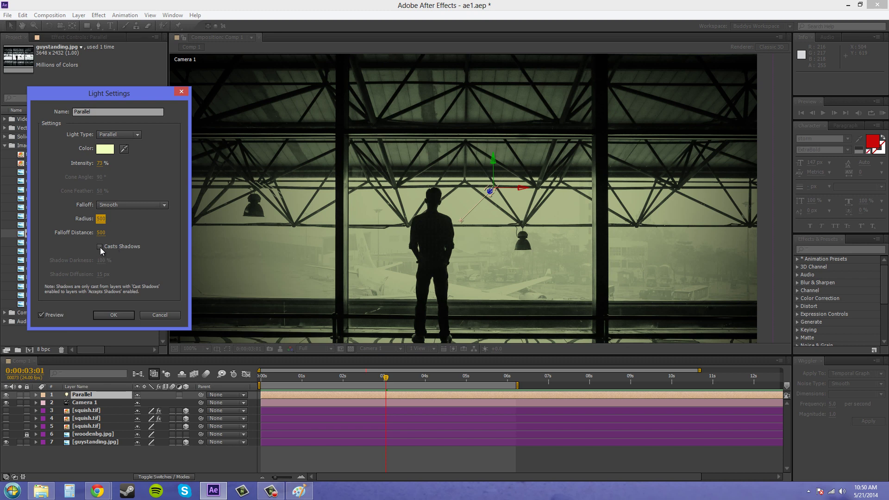
click(99, 247)
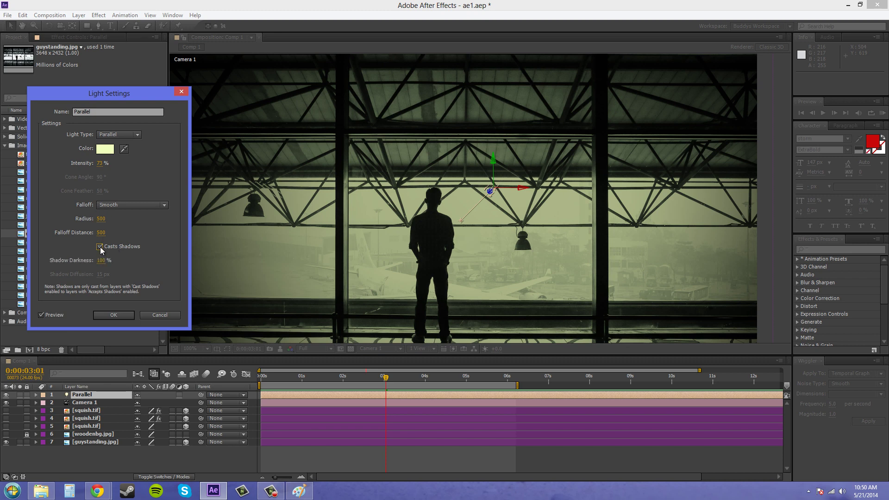
click(116, 315)
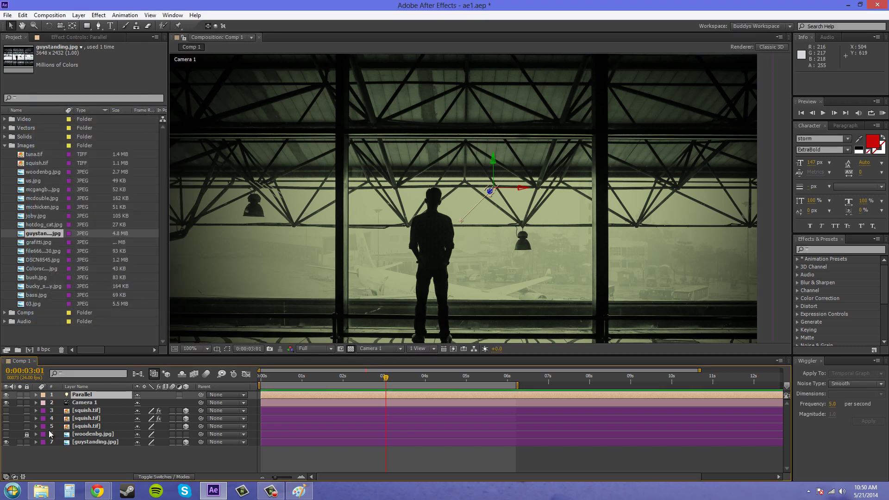
Make squish.tif visible, zoom the viewer to 50%, and switch the 3D view to Top.
click(6, 426)
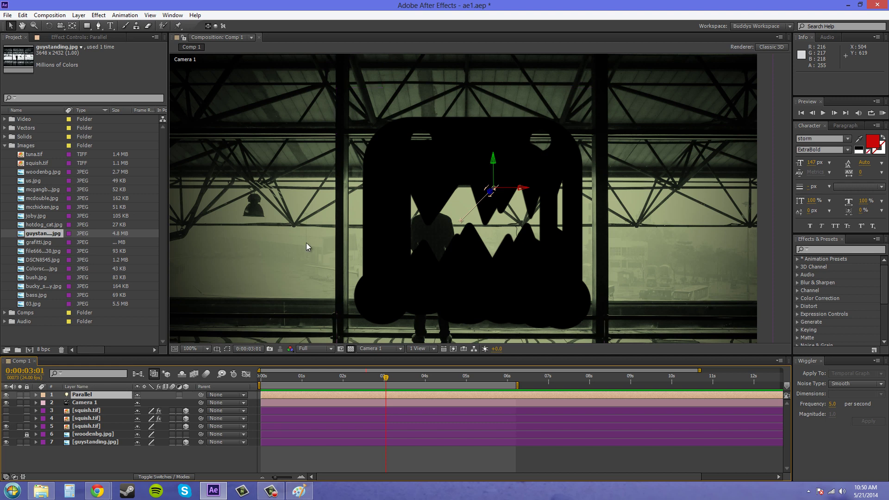
scroll(399, 243, down, 2)
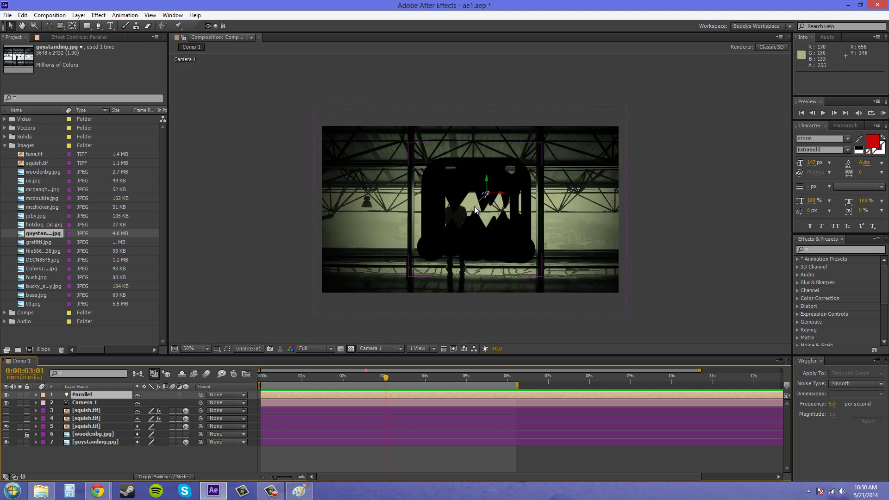
click(324, 348)
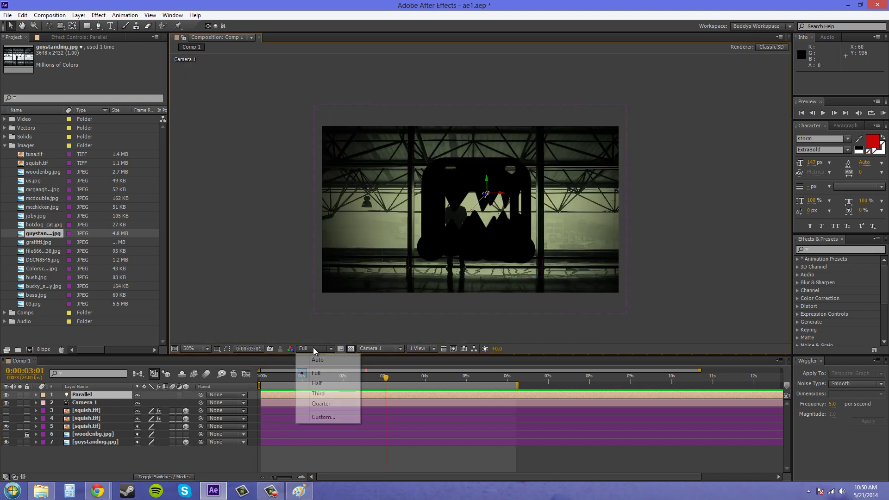
click(365, 350)
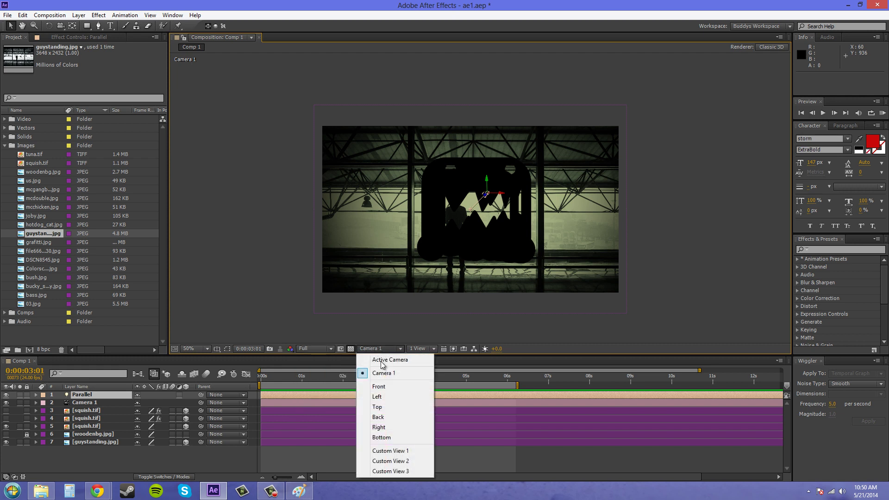
click(377, 407)
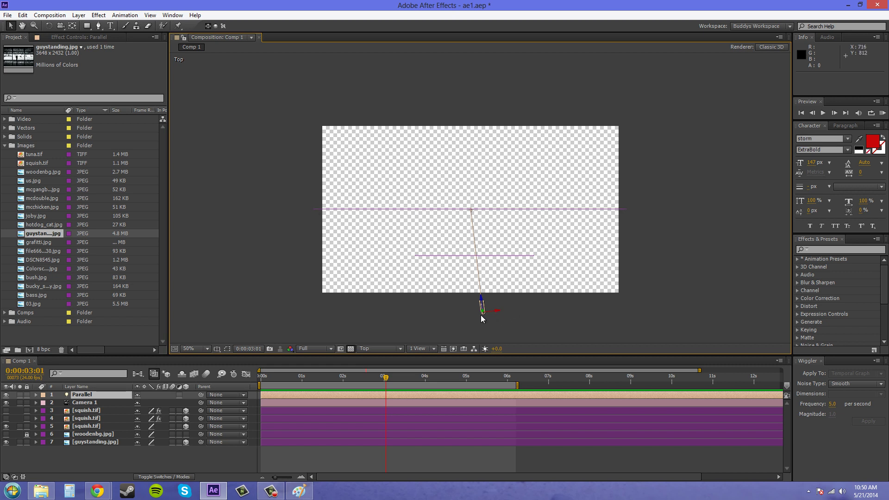
Set guystanding.jpg to accept shadows, return to Camera 1 view, and expand squish's Material Options.
click(82, 443)
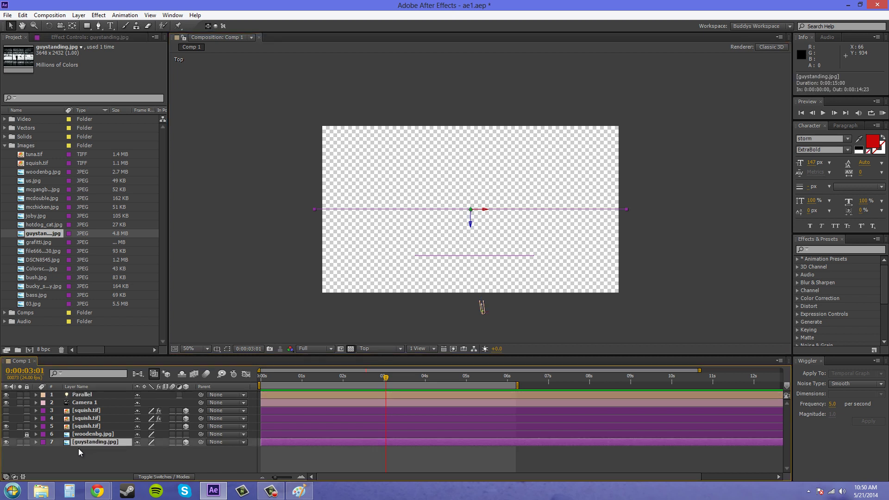
click(37, 442)
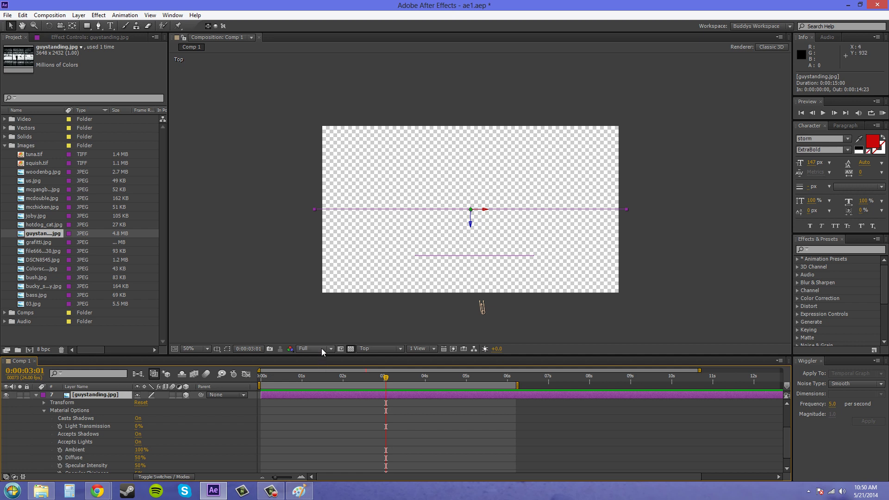
click(373, 349)
click(377, 374)
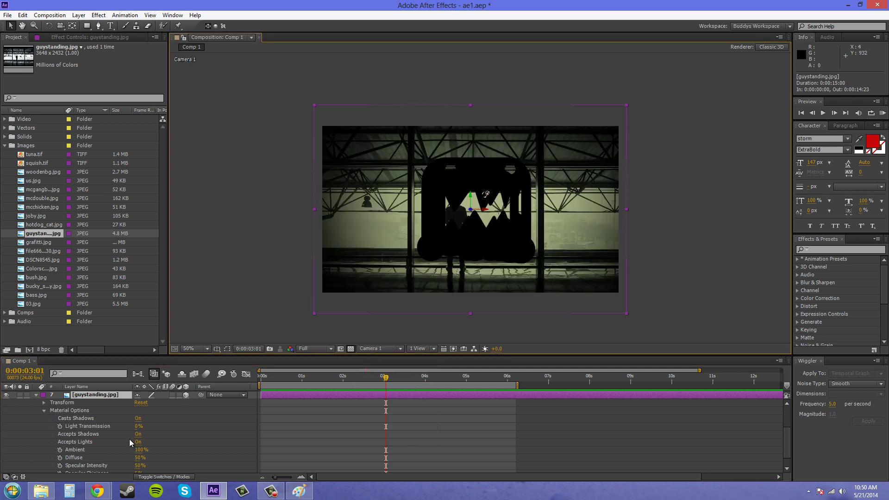
click(140, 434)
click(44, 411)
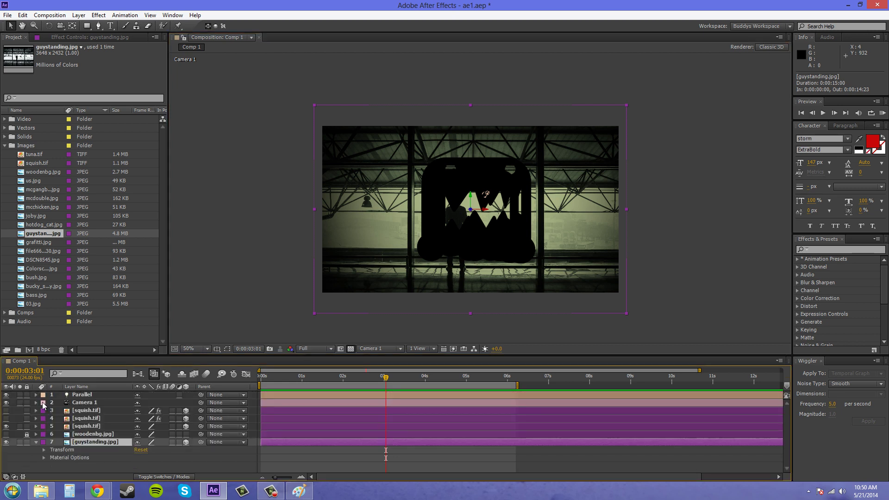
click(36, 426)
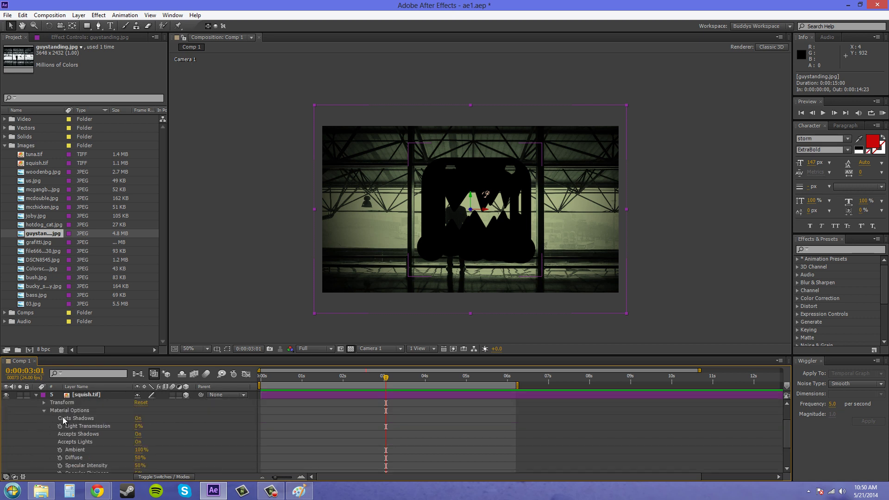